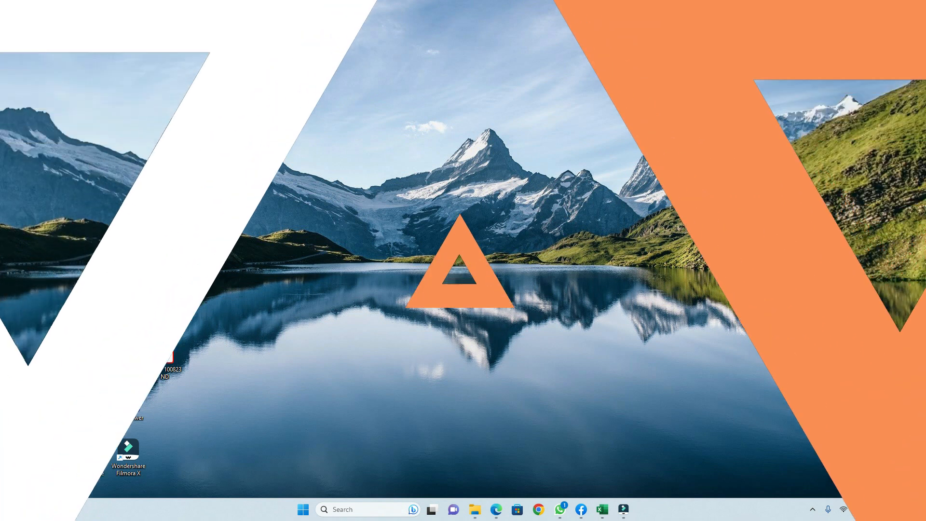
# Create a new Microsoft Word document named New on the desktop and open it in Word.
pyautogui.rightClick(494, 293)
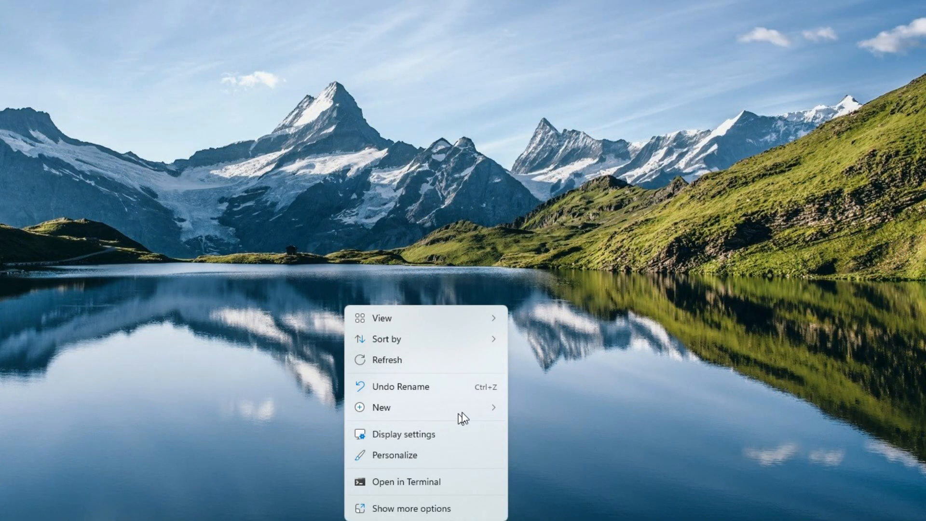
pyautogui.moveTo(472, 409)
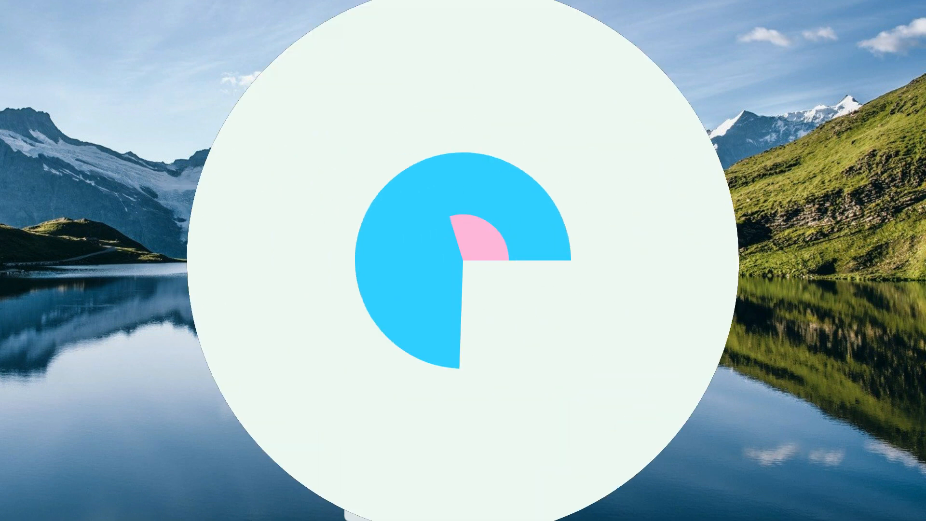
pyautogui.click(614, 308)
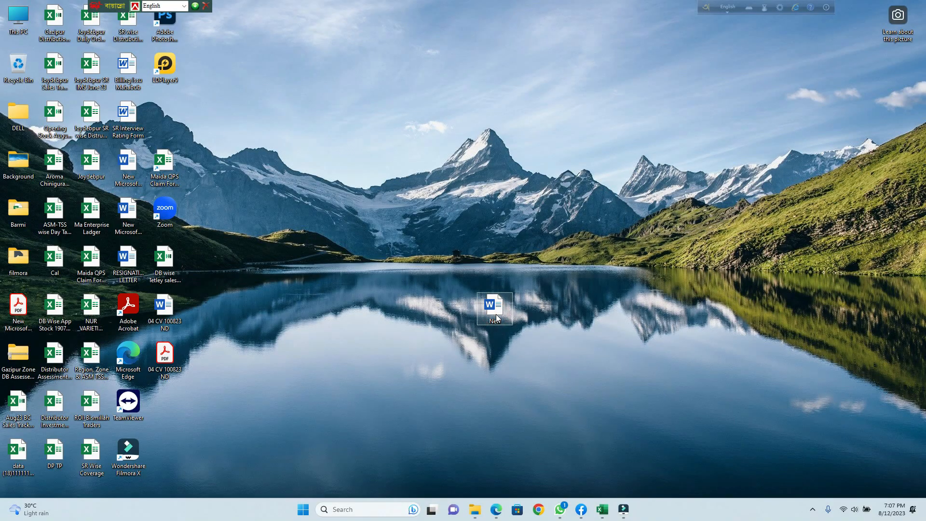
pyautogui.doubleClick(496, 314)
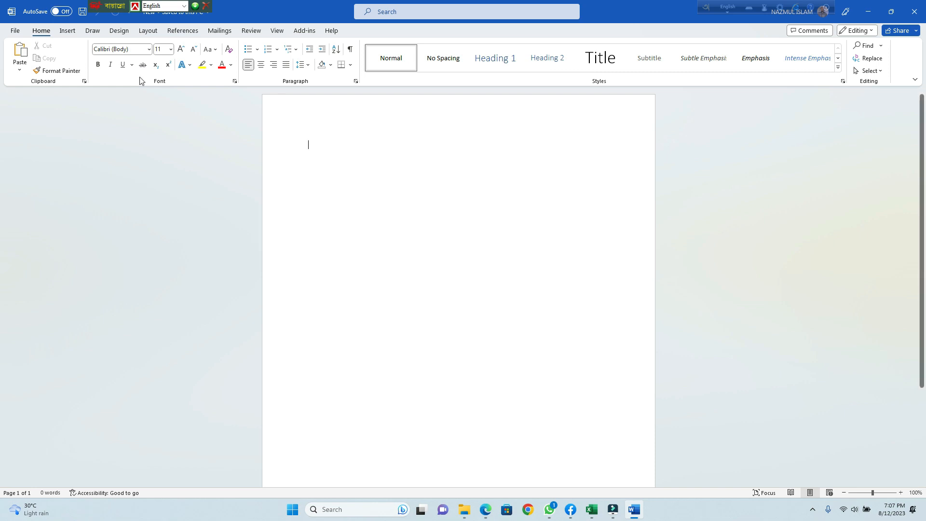
pyautogui.click(15, 32)
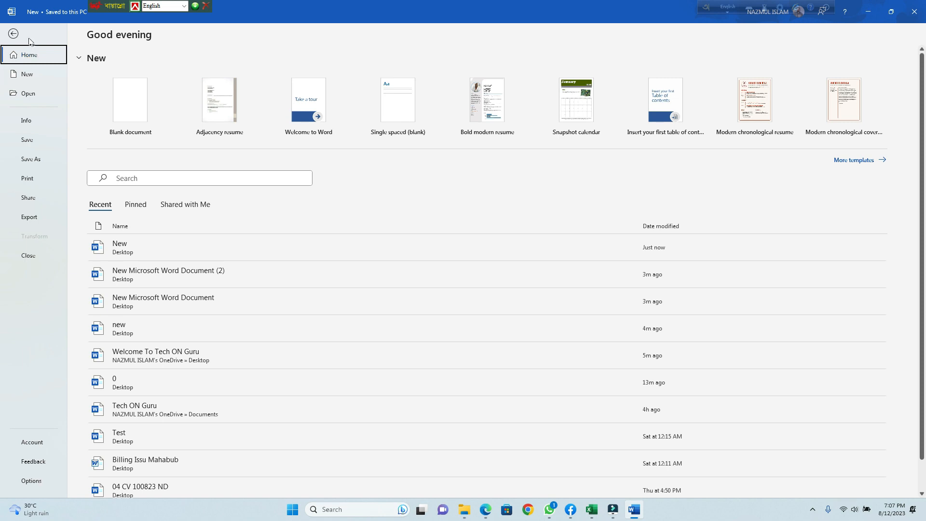
pyautogui.click(13, 34)
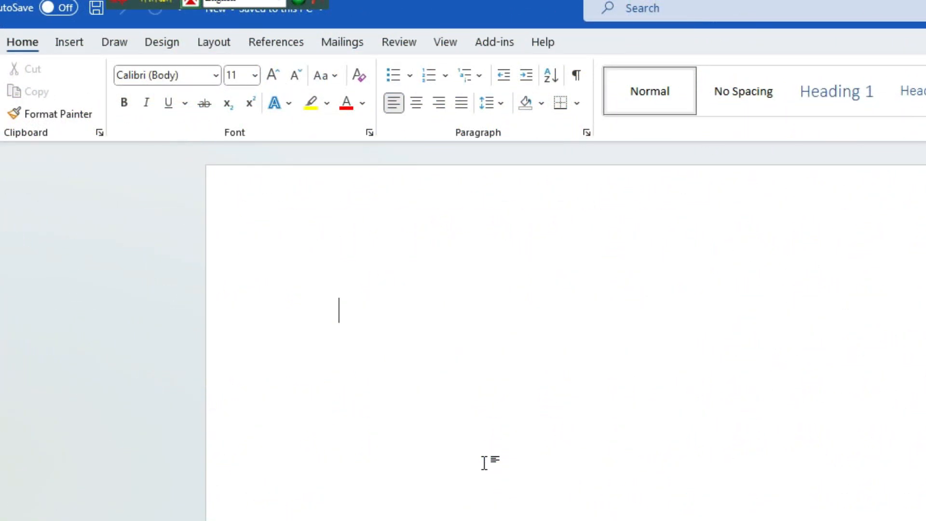
# Enter "Welcome to Tech ON Guru" as the document's first line and start a new paragraph.
pyautogui.write('We')
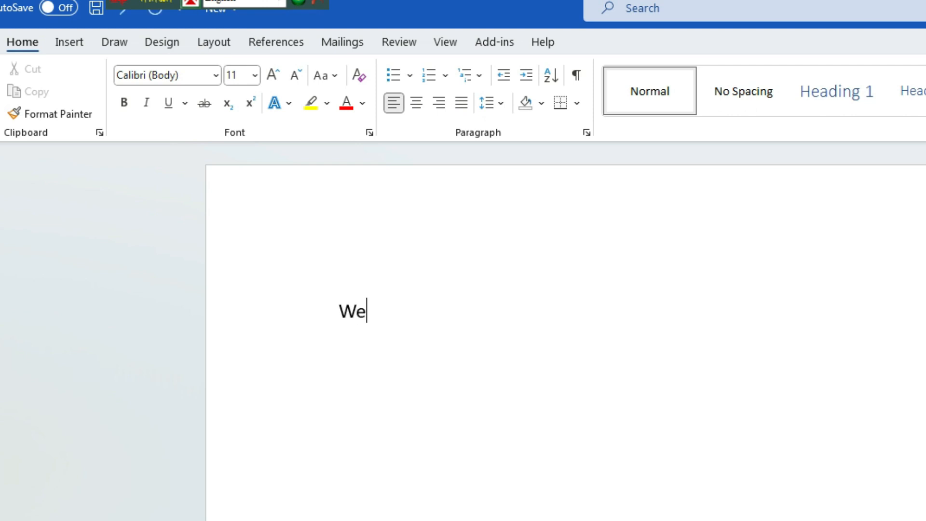
pyautogui.write('lcome ')
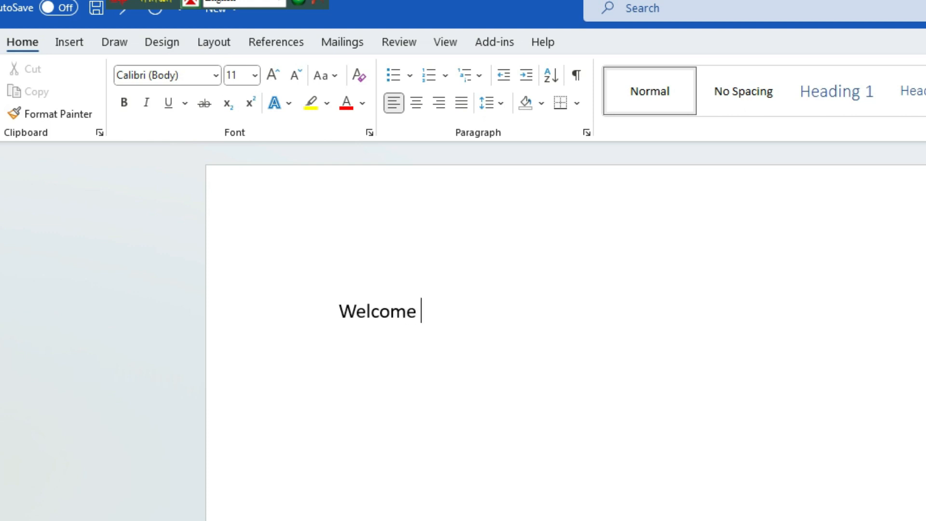
pyautogui.write('to Tec')
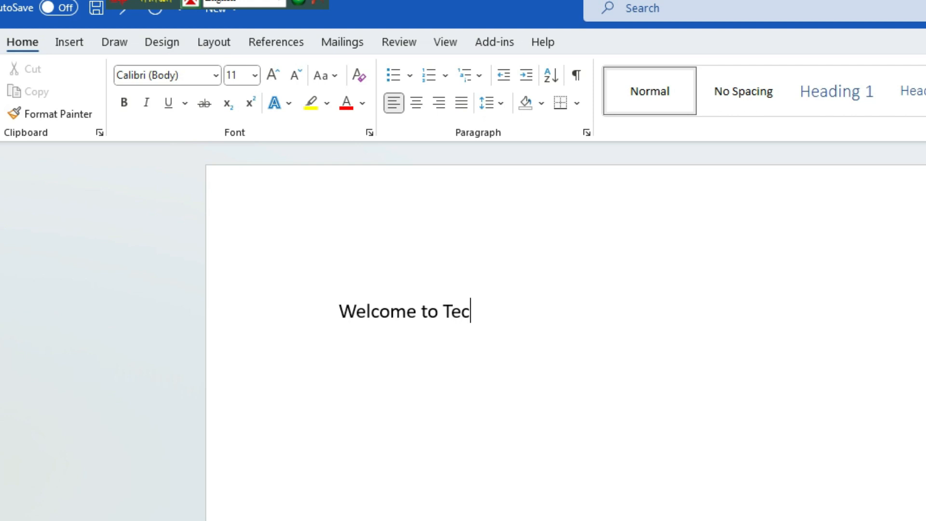
pyautogui.write('h ON ')
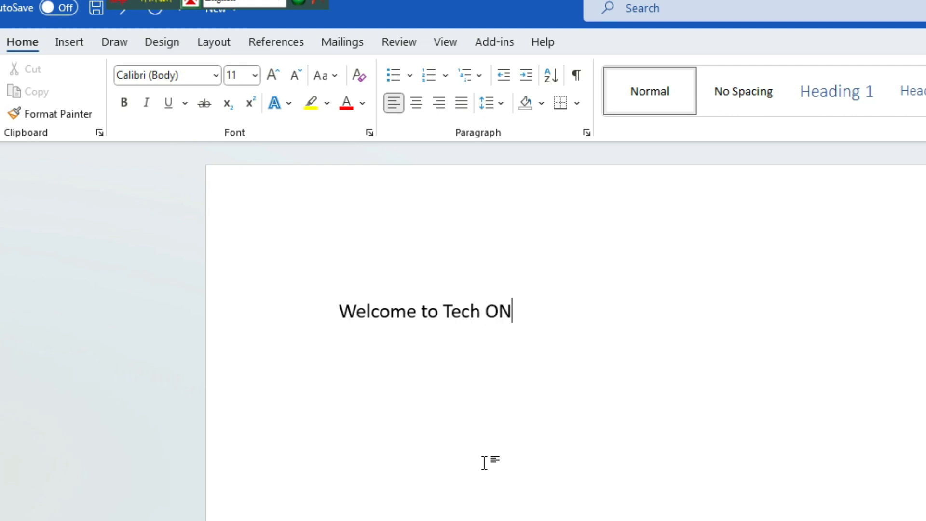
pyautogui.write('Guru')
pyautogui.press('Return')
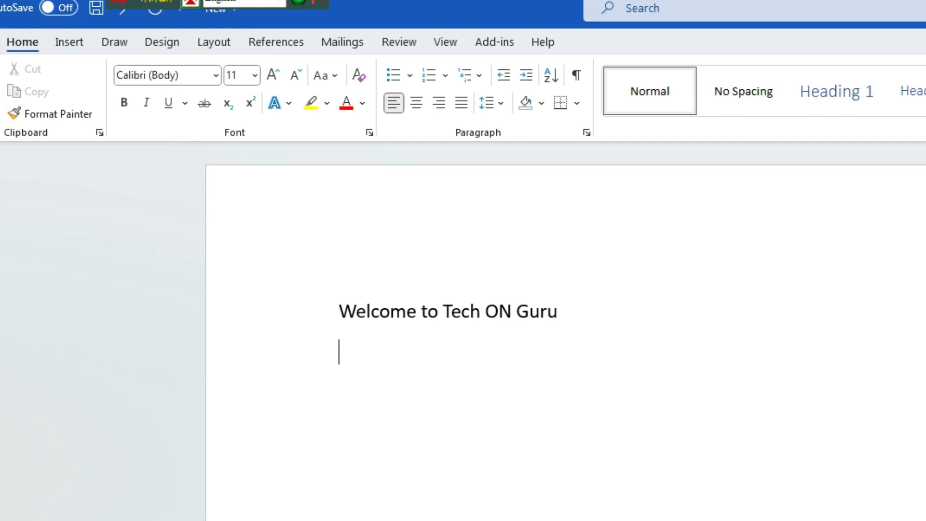
# Enter "Subscribe For More Videos" as the second line of the document.
pyautogui.write('Subscr')
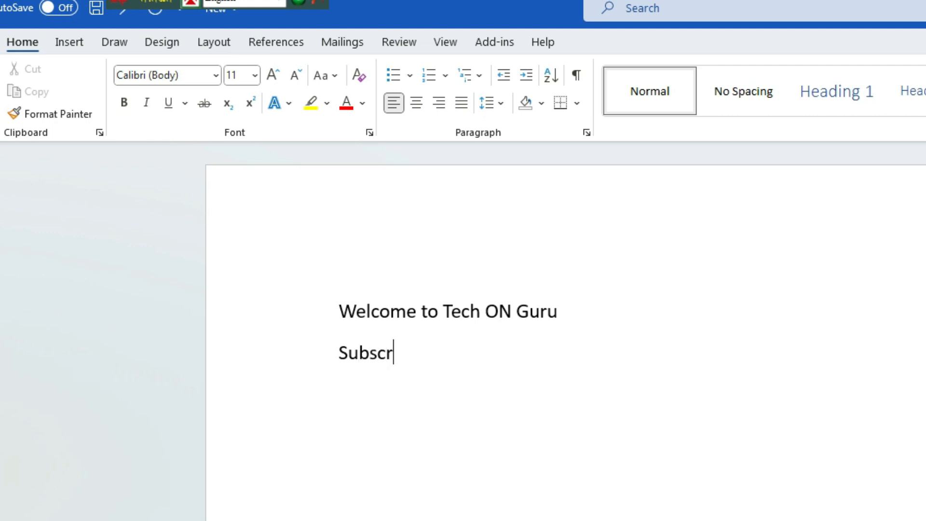
pyautogui.write('ibe For ')
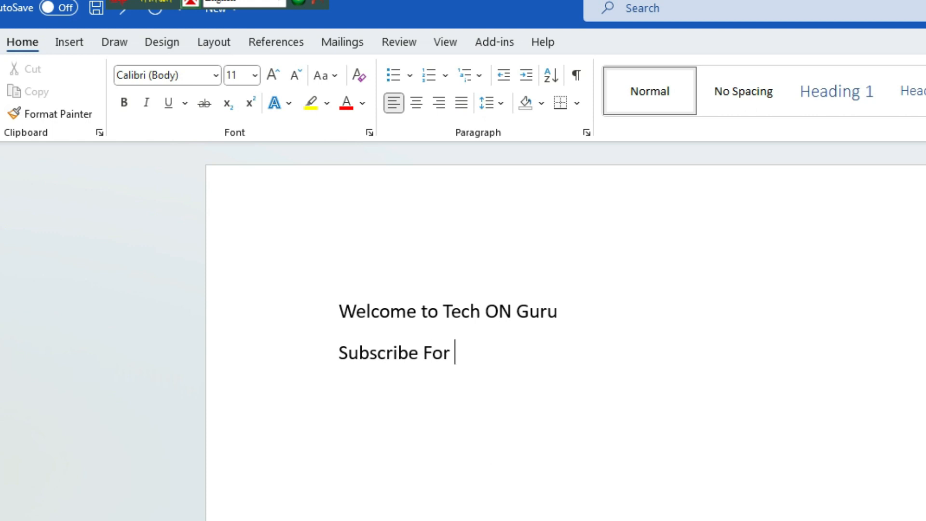
pyautogui.write('More ')
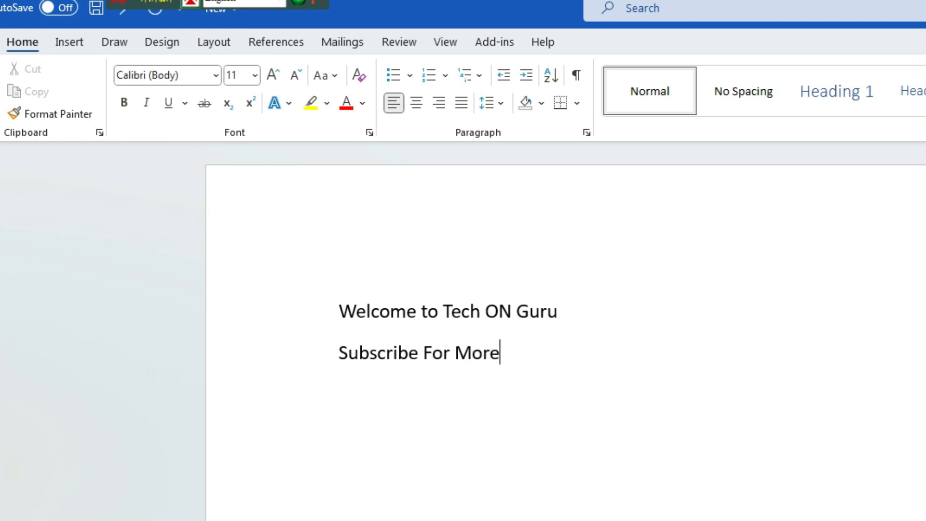
pyautogui.write('Videos')
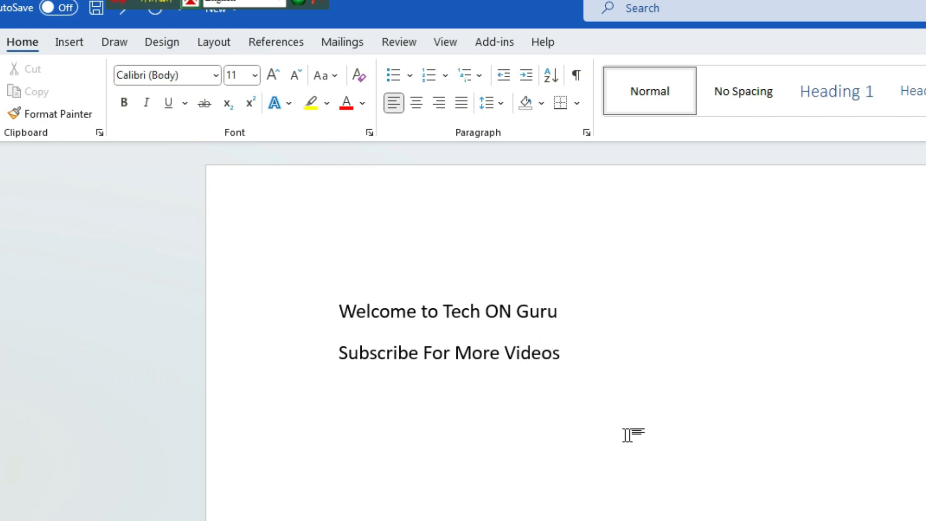
# Set the font size of the word "Welcome" in the first line to 48.
pyautogui.click(405, 407)
pyautogui.moveTo(339, 313); pyautogui.dragTo(560, 319)
pyautogui.click(558, 313)
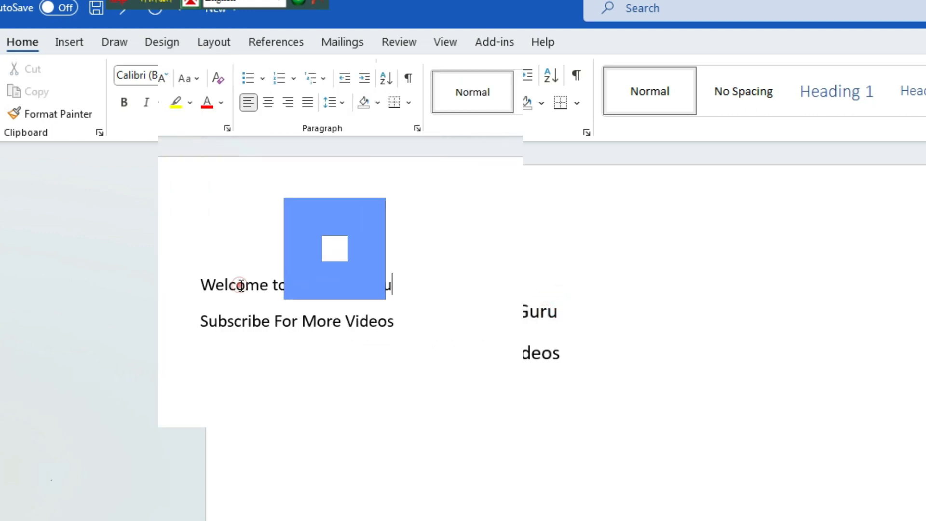
pyautogui.doubleClick(388, 313)
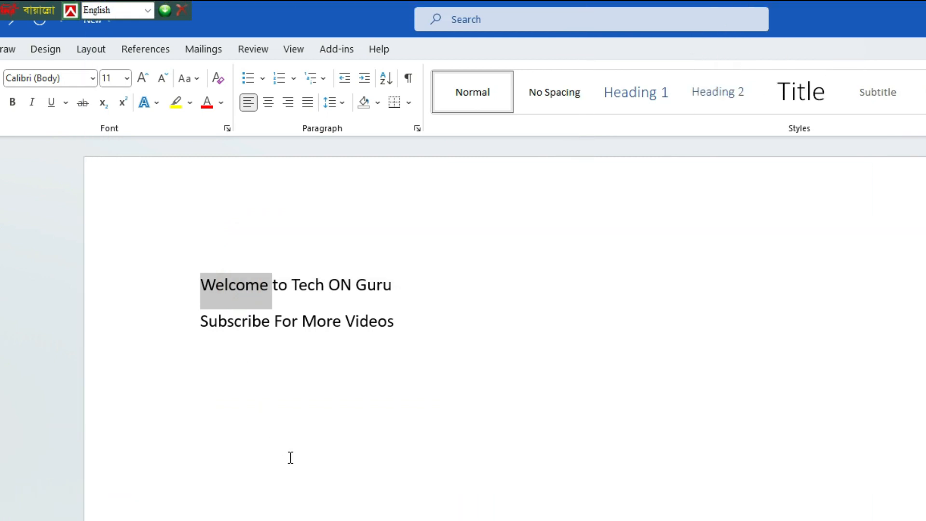
pyautogui.click(126, 78)
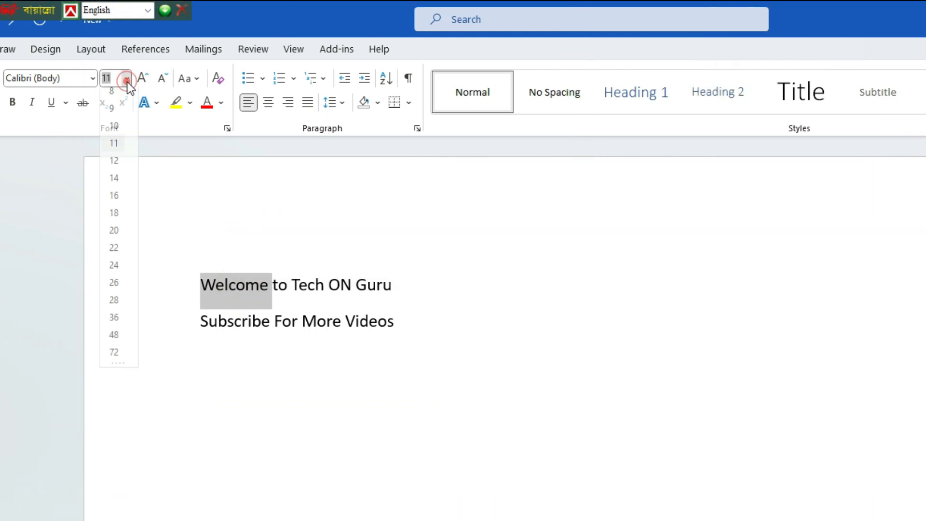
pyautogui.click(114, 341)
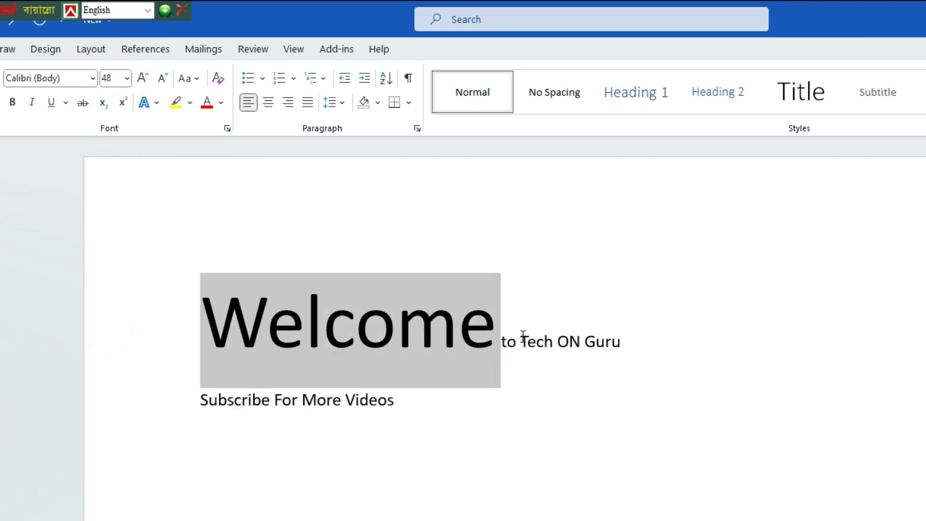
# Set the font size of "Tech ON Guru" in the first line to 48.
pyautogui.moveTo(523, 337); pyautogui.dragTo(619, 339)
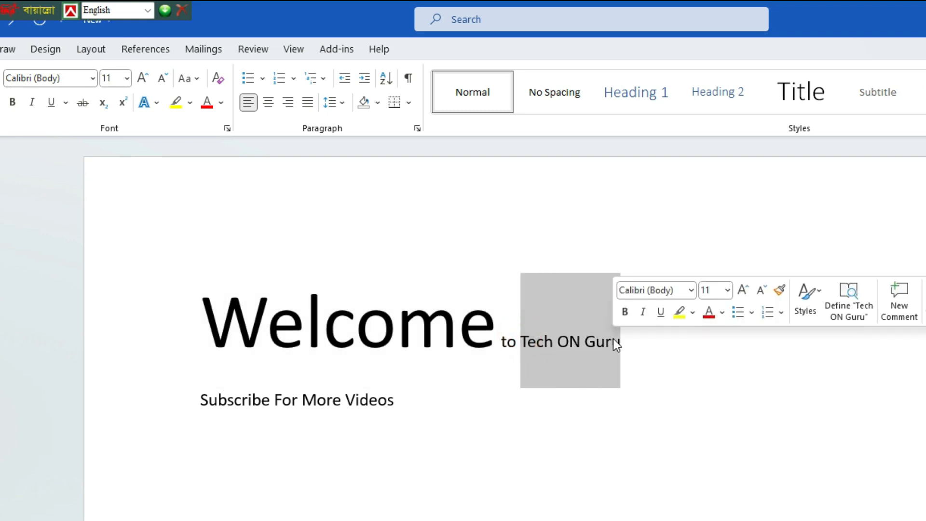
pyautogui.click(127, 78)
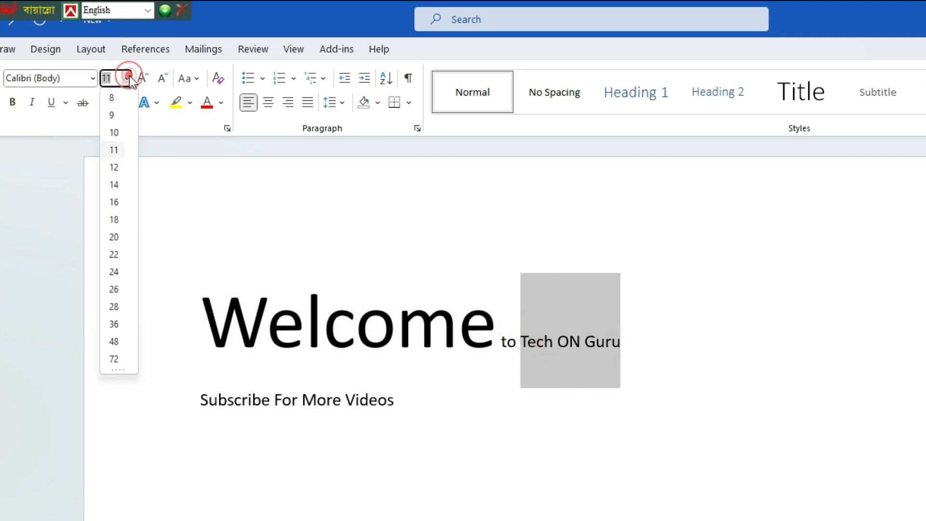
pyautogui.click(116, 341)
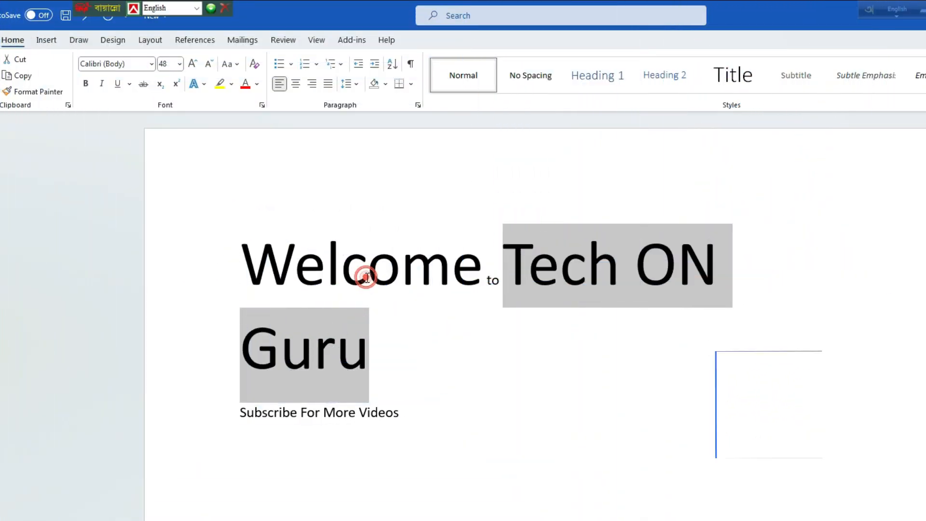
pyautogui.click(367, 278)
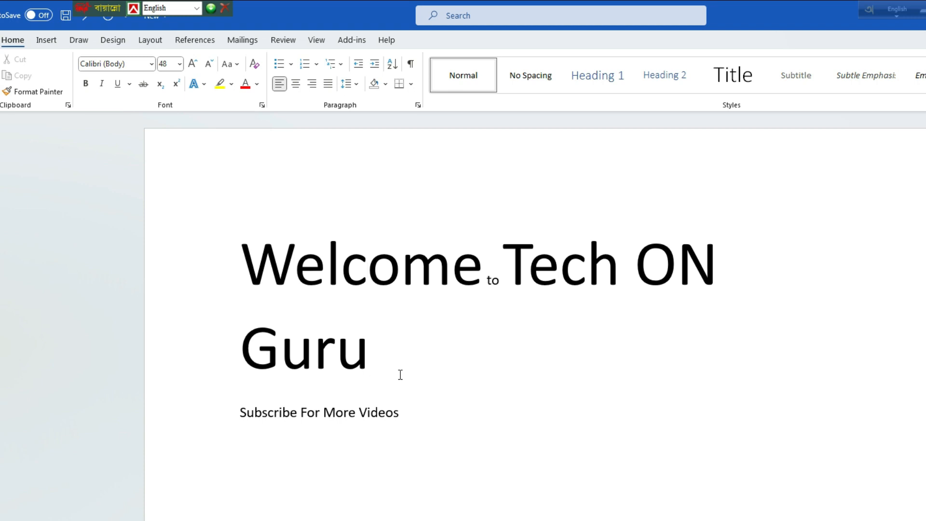
# Italicize the line "Subscribe For More Videos".
pyautogui.moveTo(233, 413); pyautogui.dragTo(400, 416)
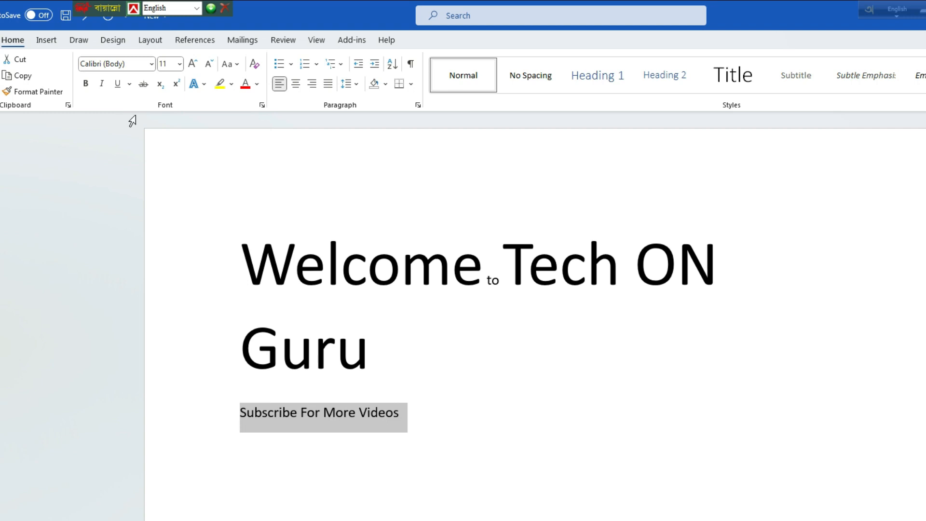
pyautogui.click(102, 83)
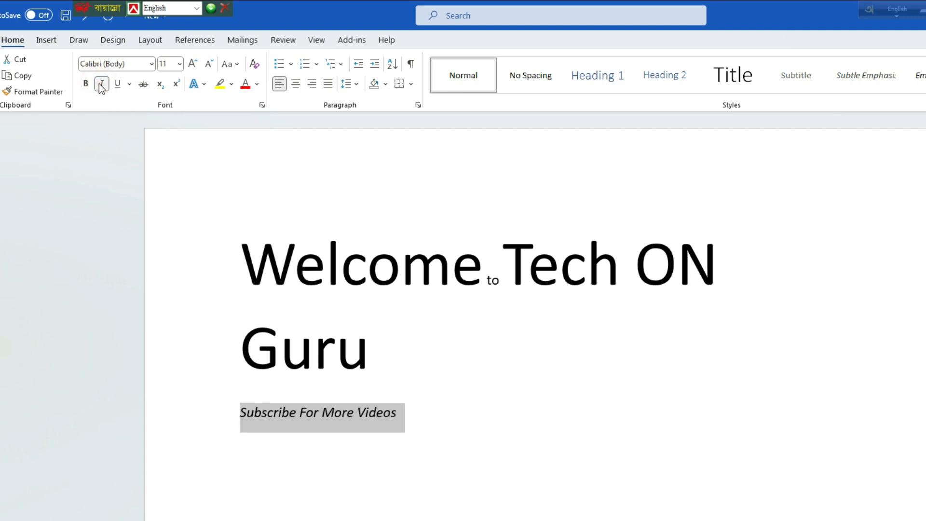
pyautogui.click(351, 501)
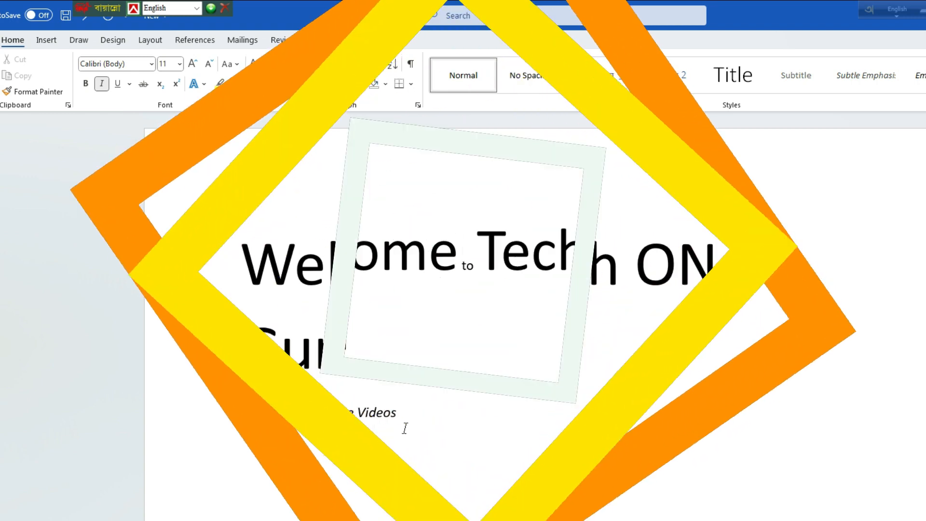
# Make the whole heading "Welcome to Tech ON Guru" bold.
pyautogui.moveTo(242, 260); pyautogui.dragTo(346, 322)
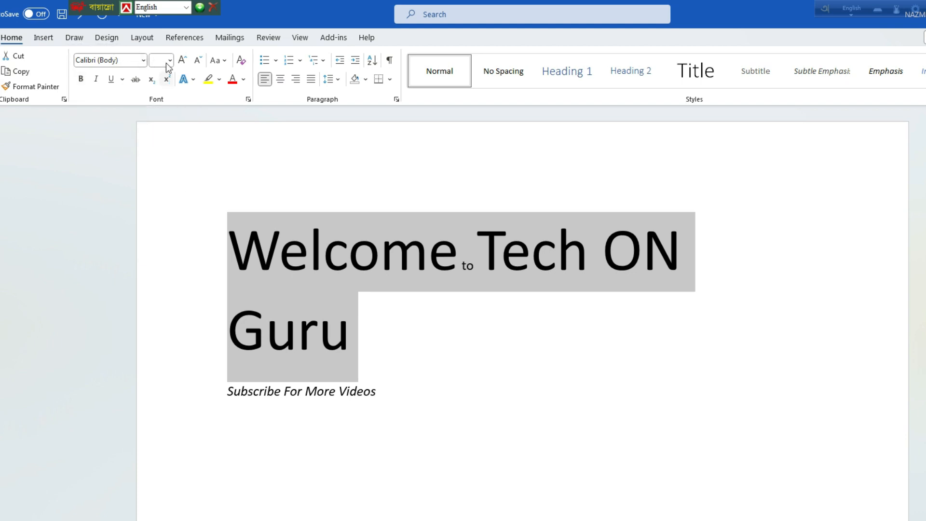
pyautogui.click(80, 80)
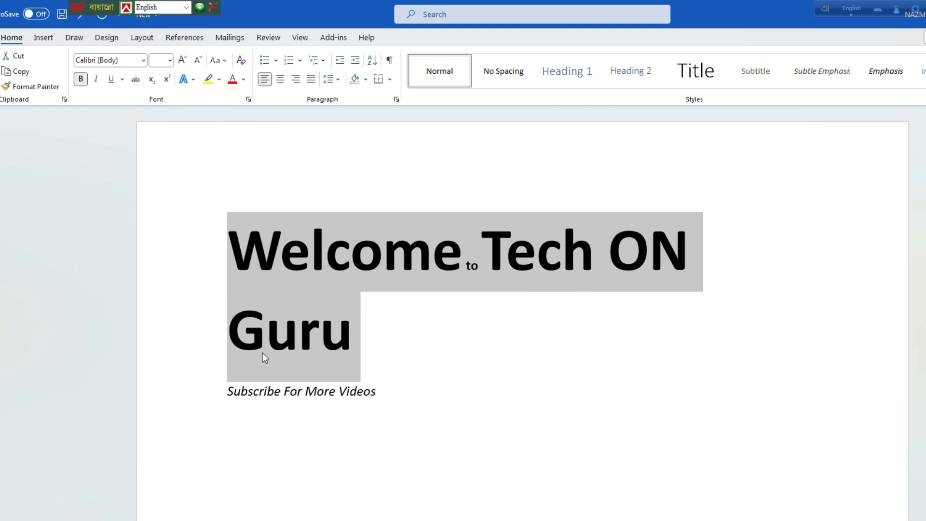
pyautogui.click(280, 391)
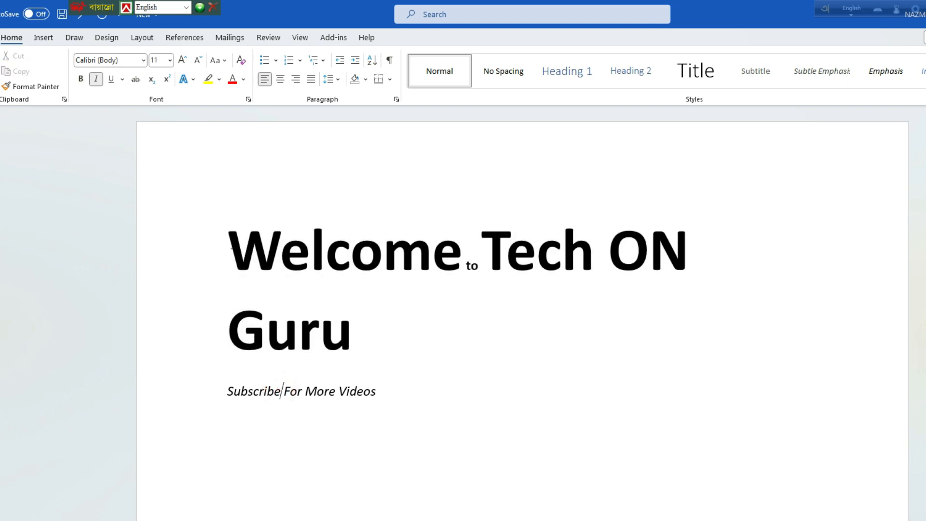
# Underline the line "Subscribe For More Videos" with the wavy underline style.
pyautogui.click(228, 391)
pyautogui.moveTo(260, 392); pyautogui.dragTo(375, 396)
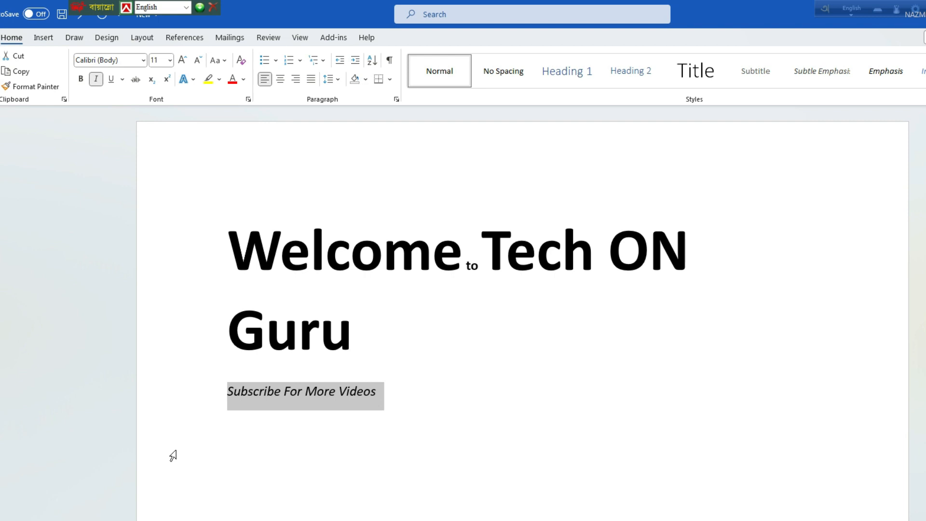
pyautogui.click(111, 82)
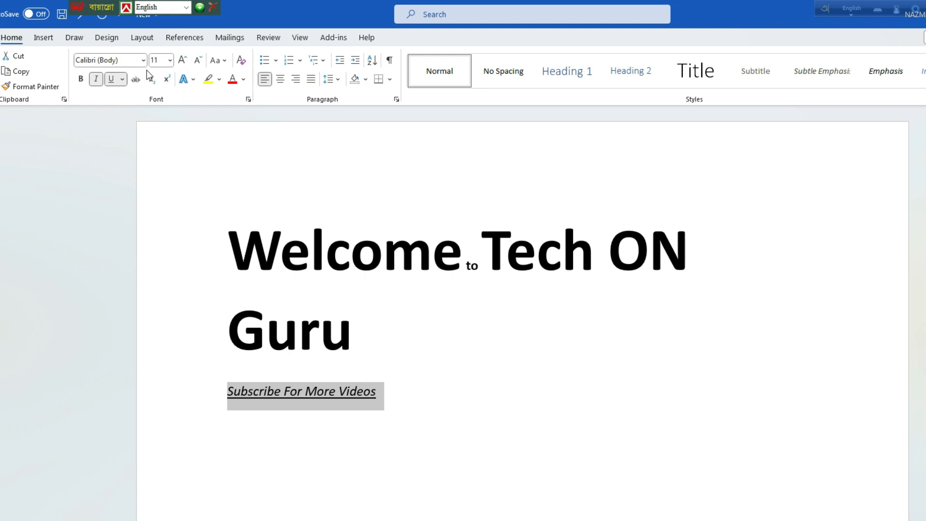
pyautogui.click(123, 80)
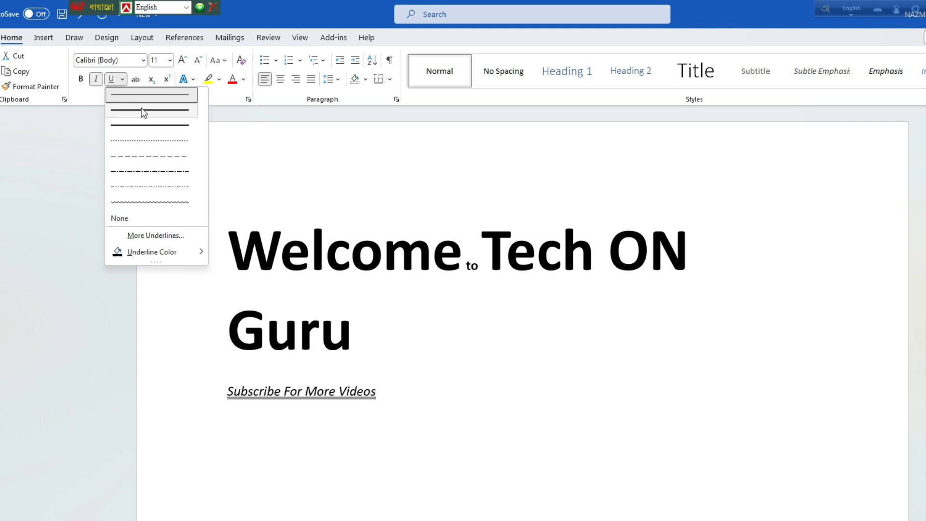
pyautogui.click(140, 202)
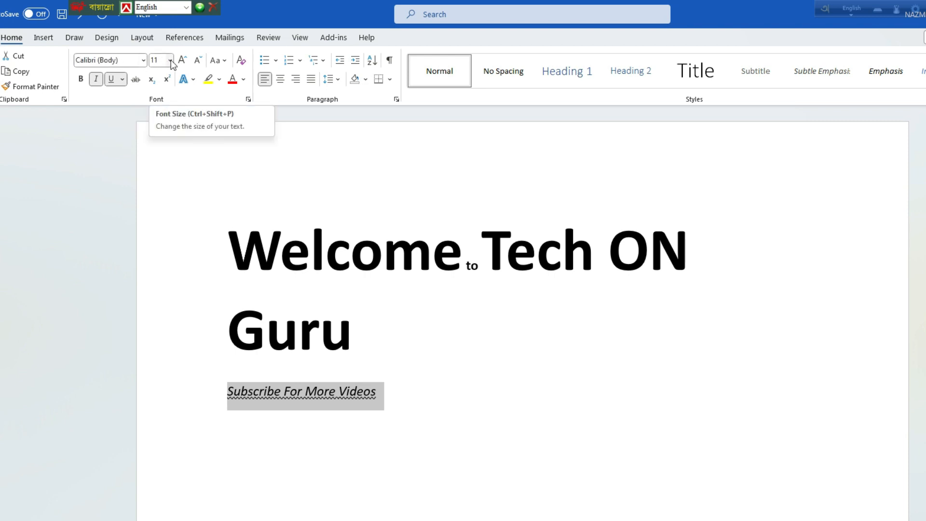
# Change the font of the "Subscribe For More Videos" line to Alien Encounters.
pyautogui.click(144, 62)
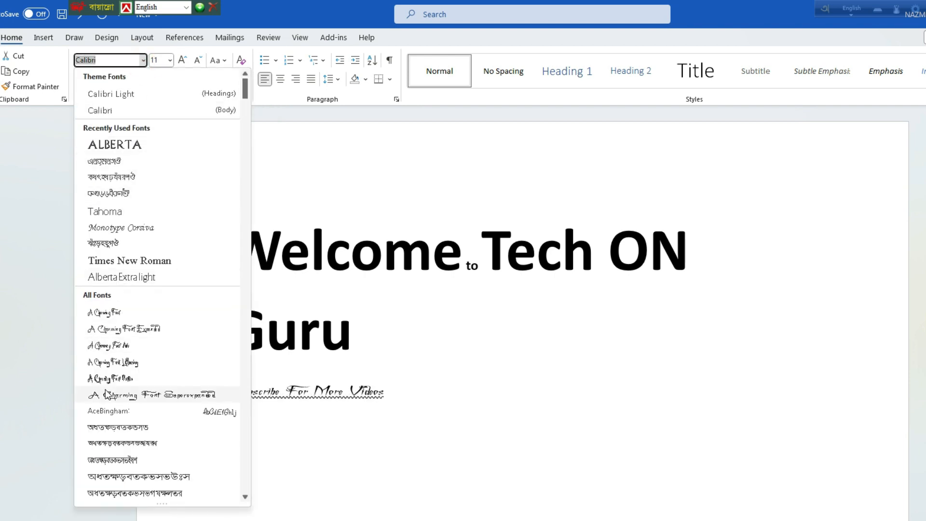
pyautogui.scroll(-6, 106, 393)
pyautogui.scroll(-10, 105, 389)
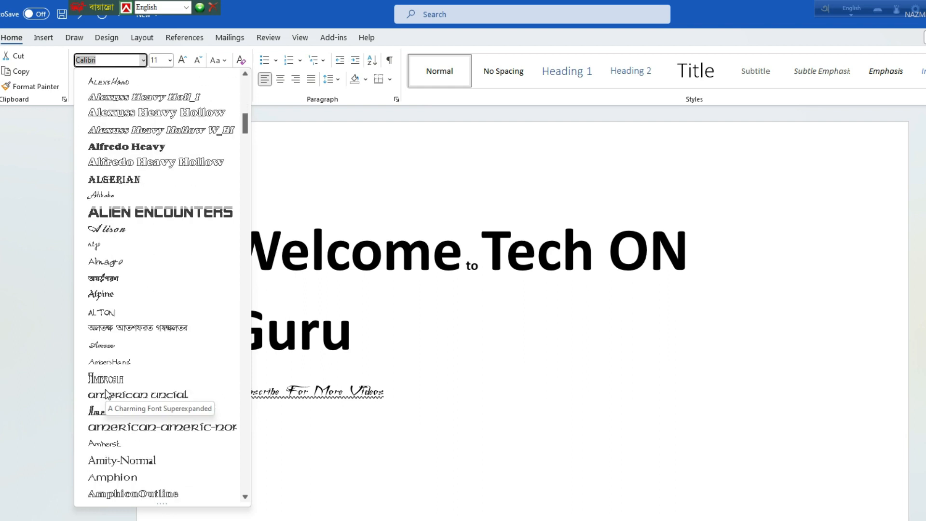
pyautogui.click(178, 218)
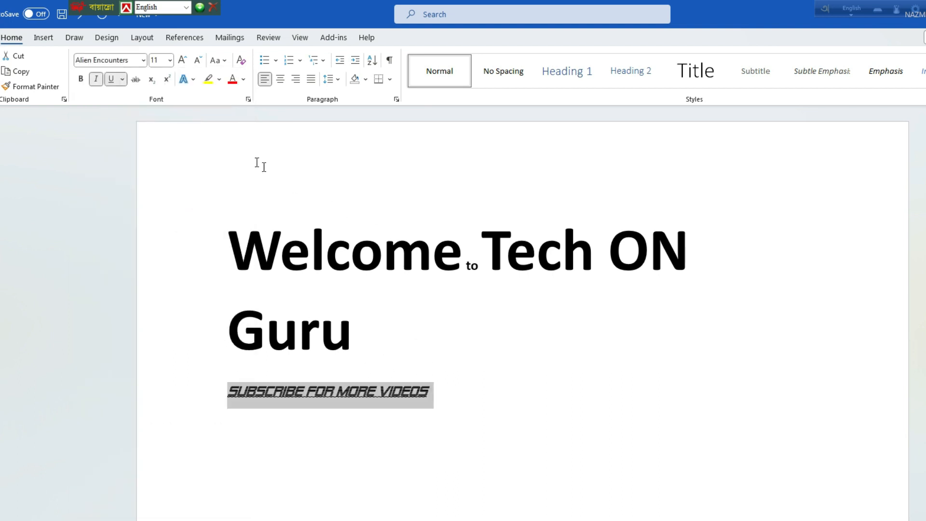
# Set the font size of the "Subscribe For More Videos" line to 24.
pyautogui.click(170, 60)
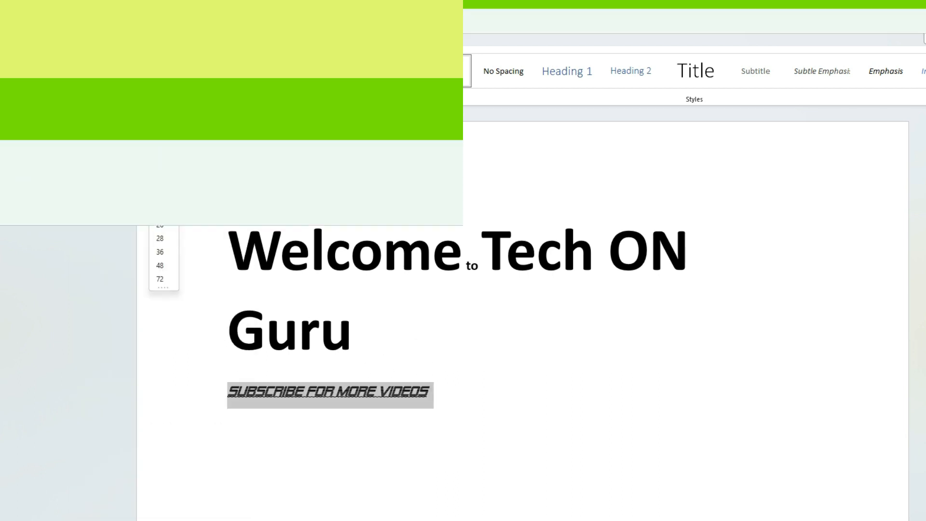
pyautogui.click(159, 210)
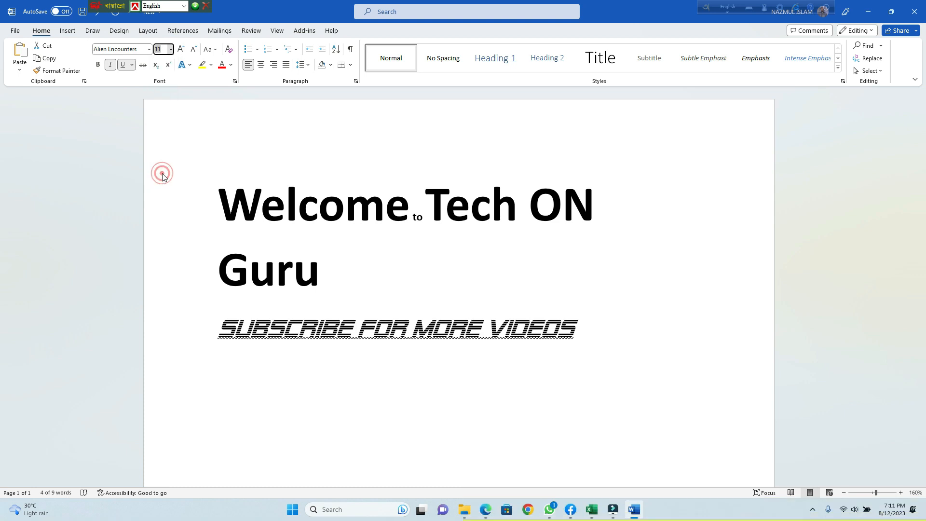
pyautogui.click(432, 324)
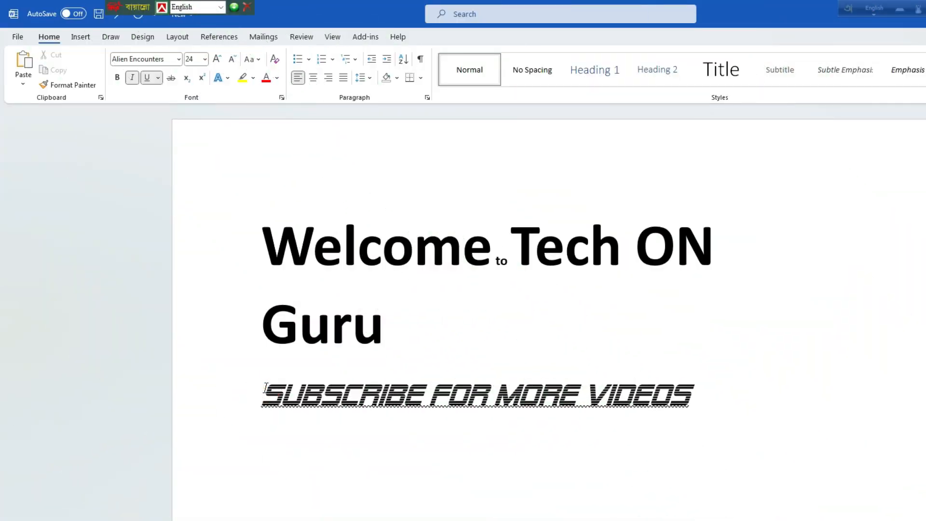
pyautogui.moveTo(263, 389); pyautogui.dragTo(581, 395)
pyautogui.click(264, 400)
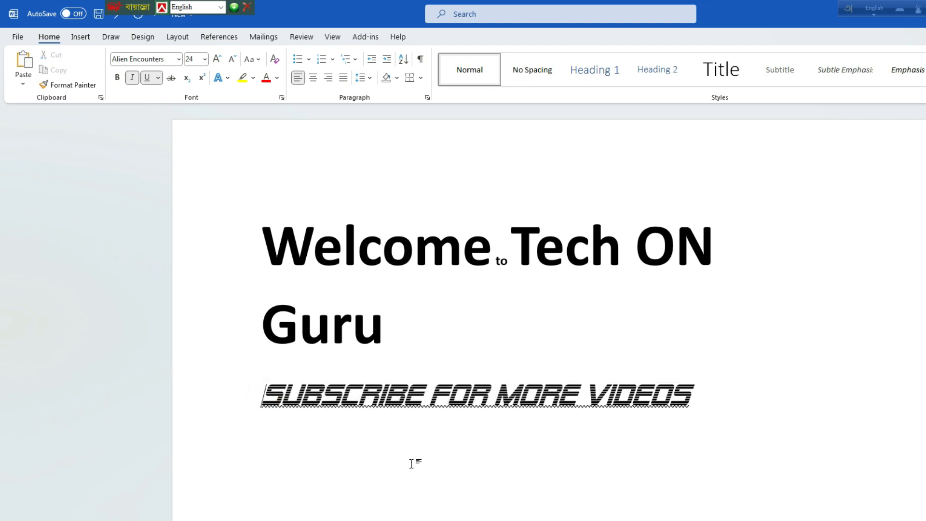